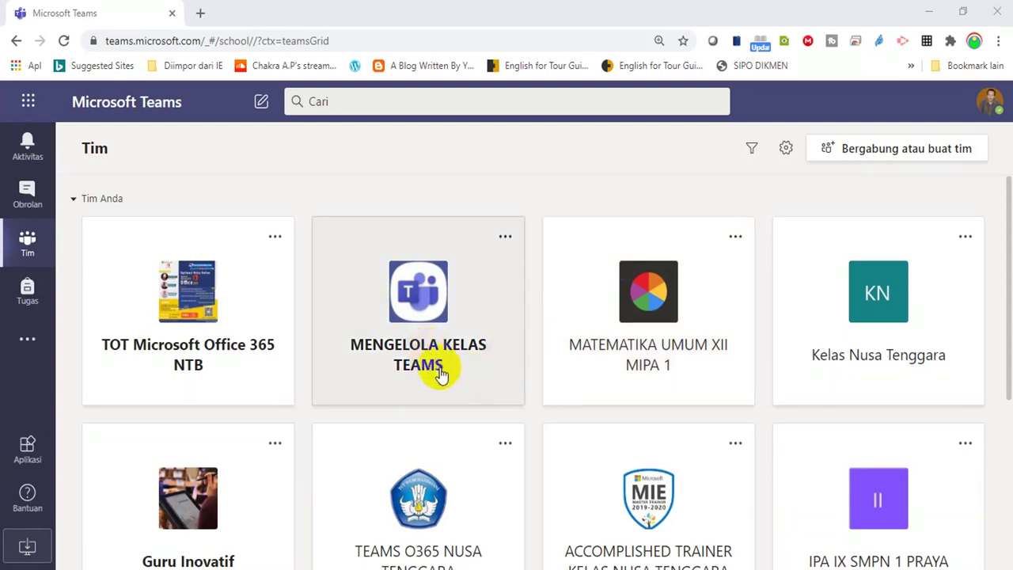
Look into the TOT Microsoft Office 365 NTB team, return to the teams list and open the MATEMATIKA UMUM XII MIPA 1 team
click(204, 353)
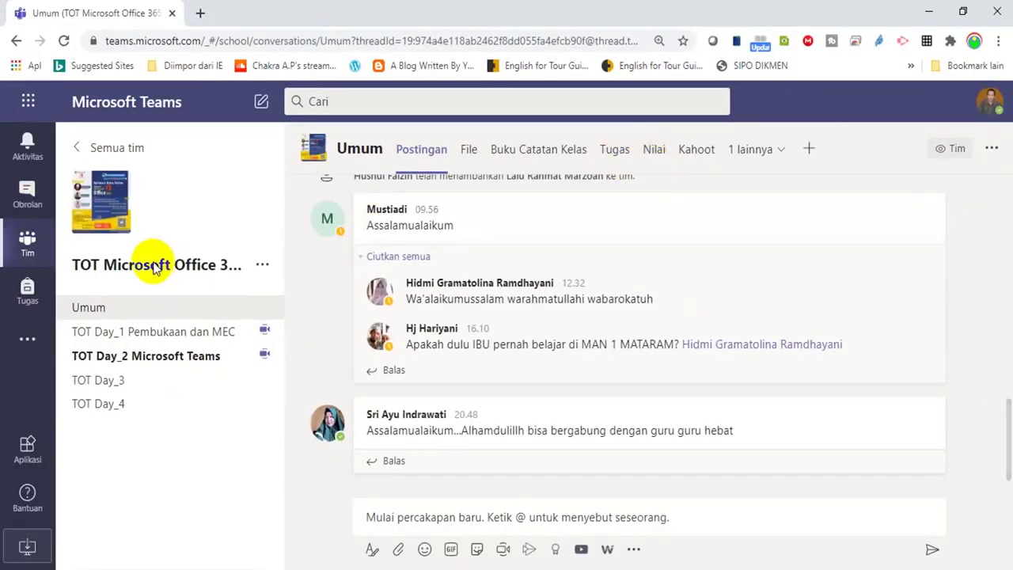
click(24, 244)
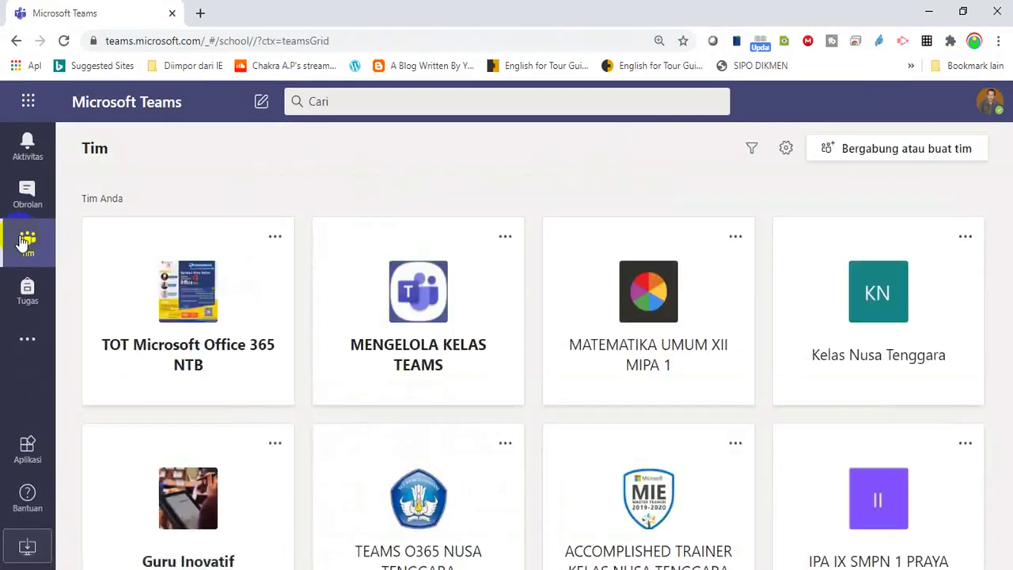
click(667, 335)
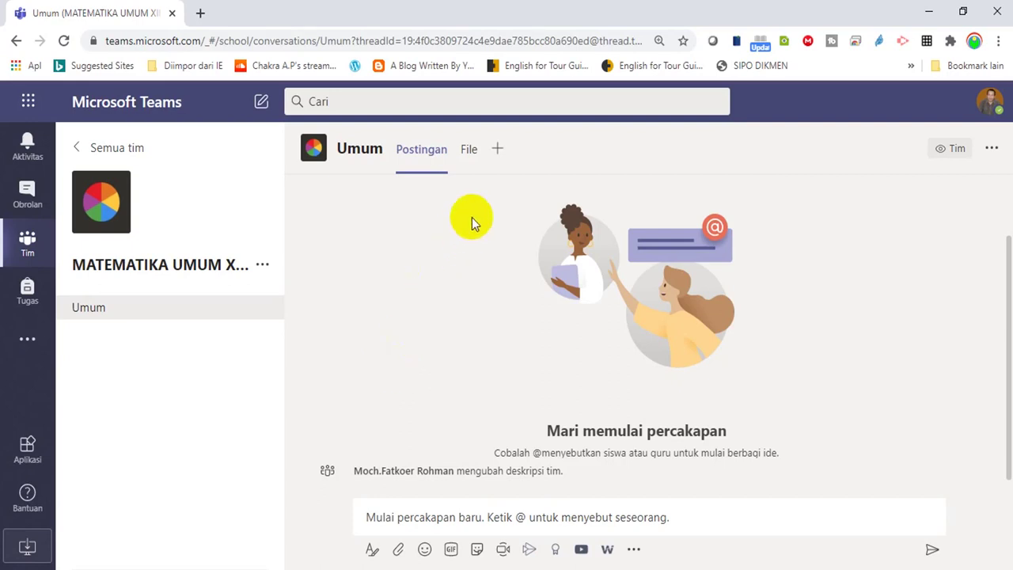
Search the apps that can be added as a channel tab for Tugas, and clear the search
click(497, 150)
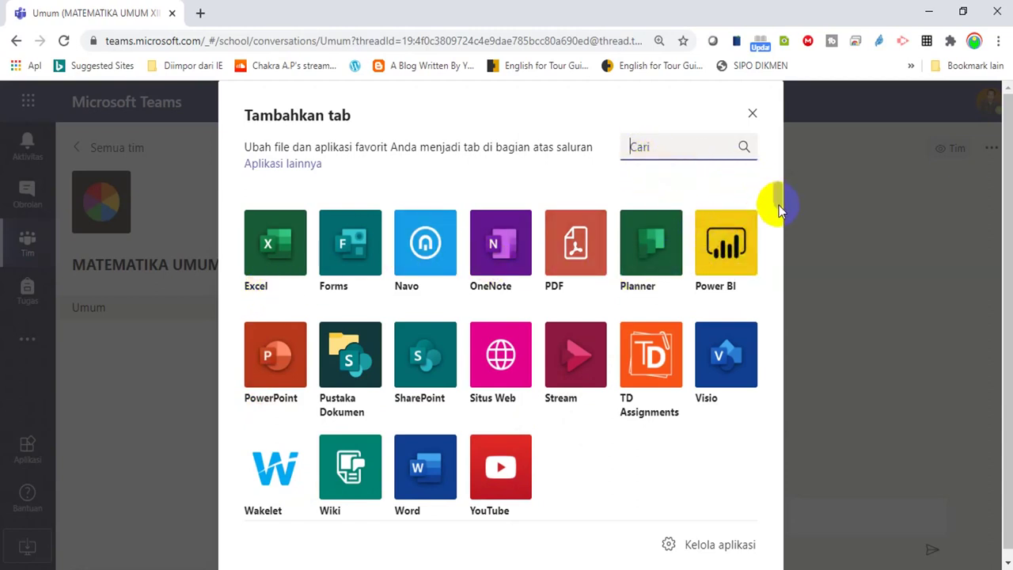
scroll(780, 209, down, 5)
scroll(775, 194, up, 5)
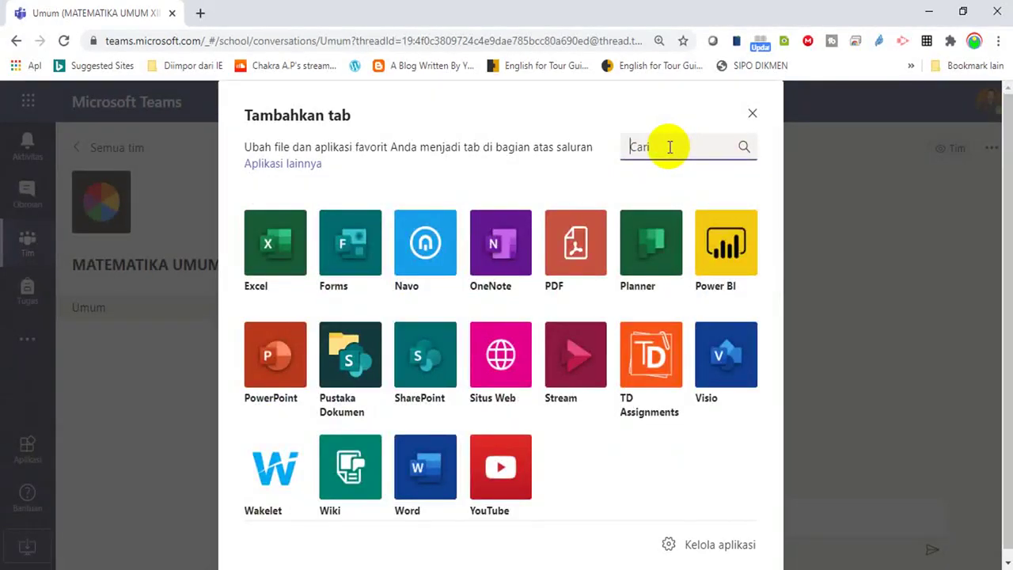
text(Tugas)
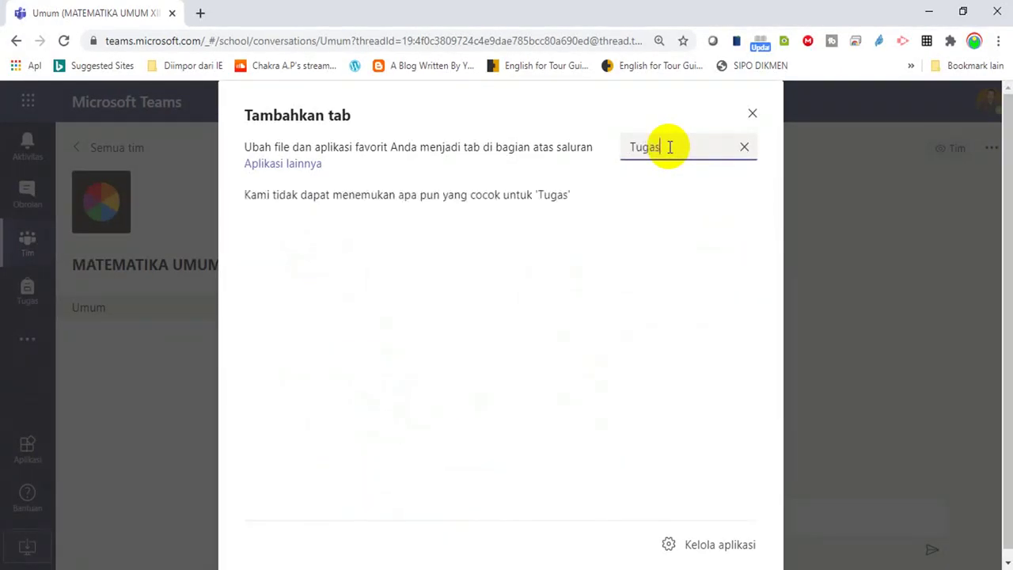
click(744, 149)
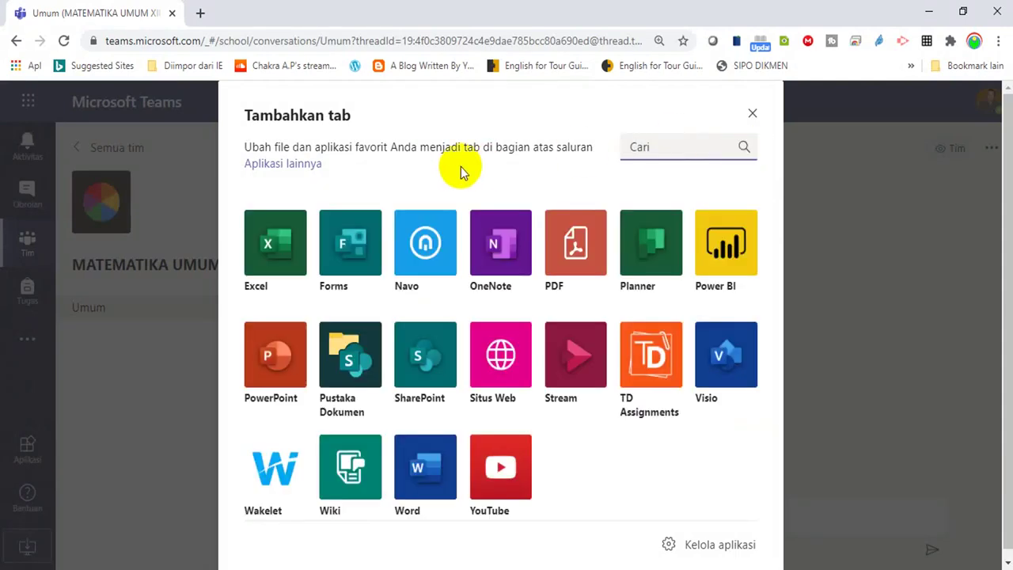
Find the Tugas app in the full app catalogue and add it to the Umum channel of MATEMATIKA UMUM XII MIPA 1
click(286, 167)
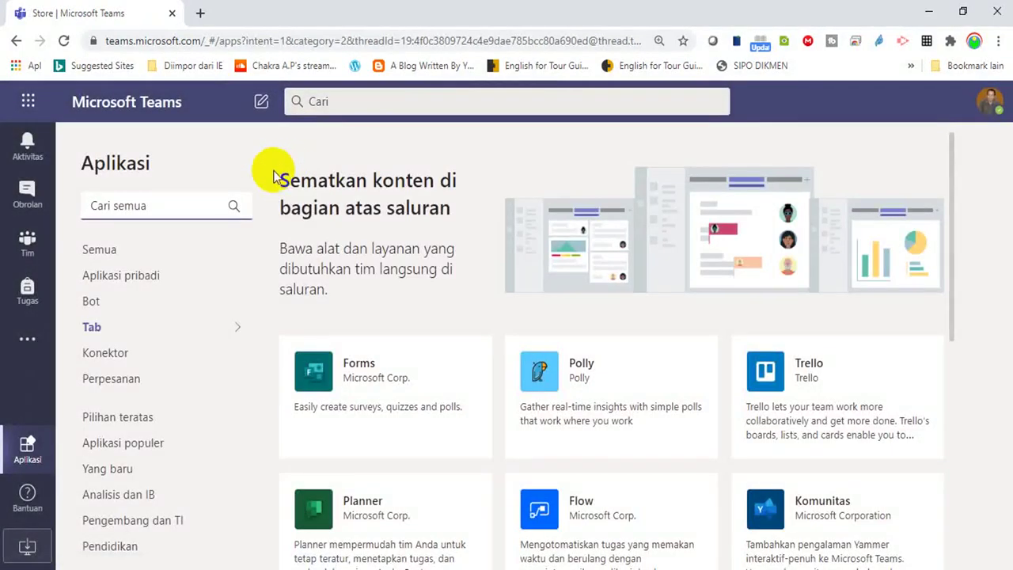
text(T)
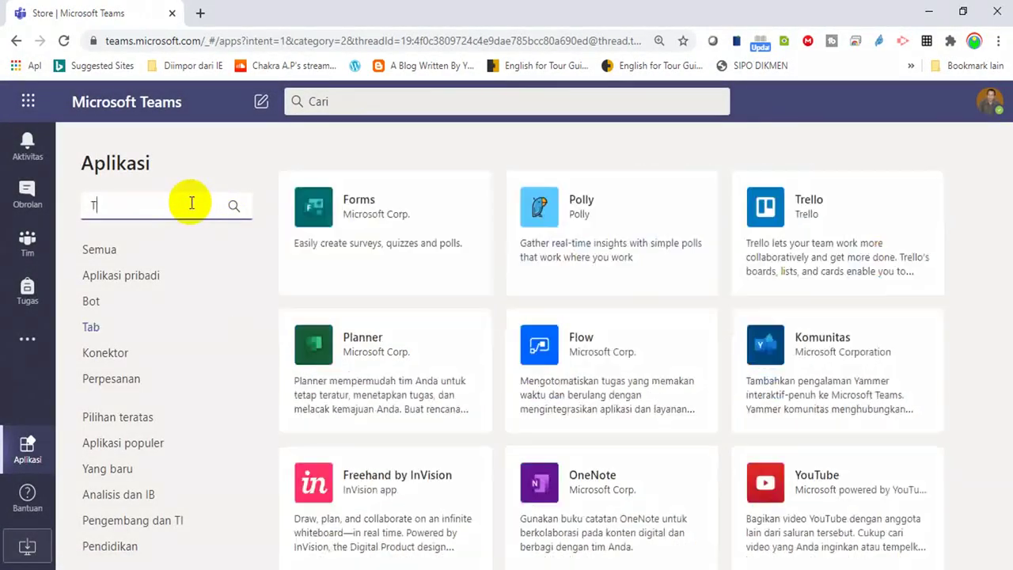
text(ugas)
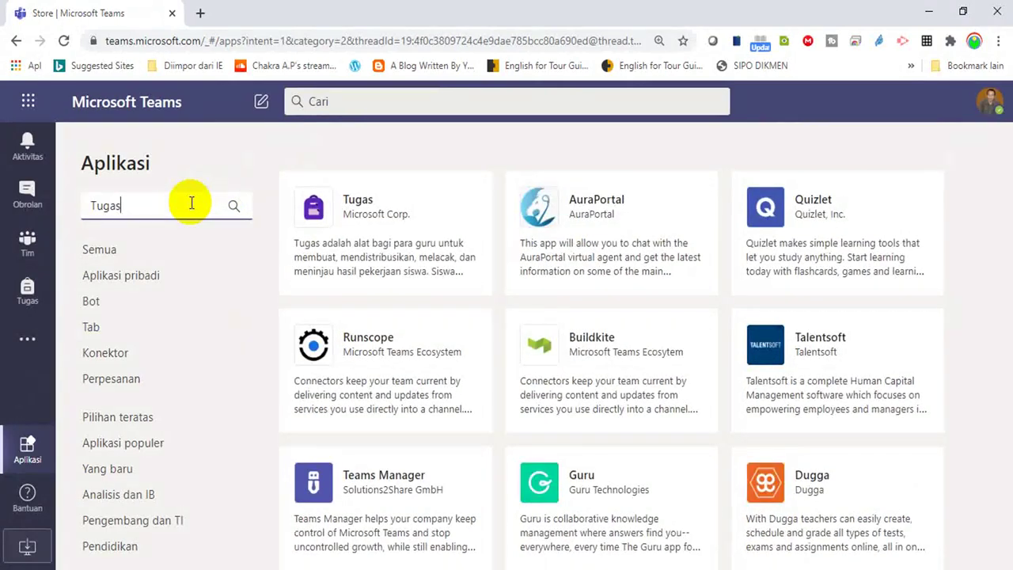
click(395, 239)
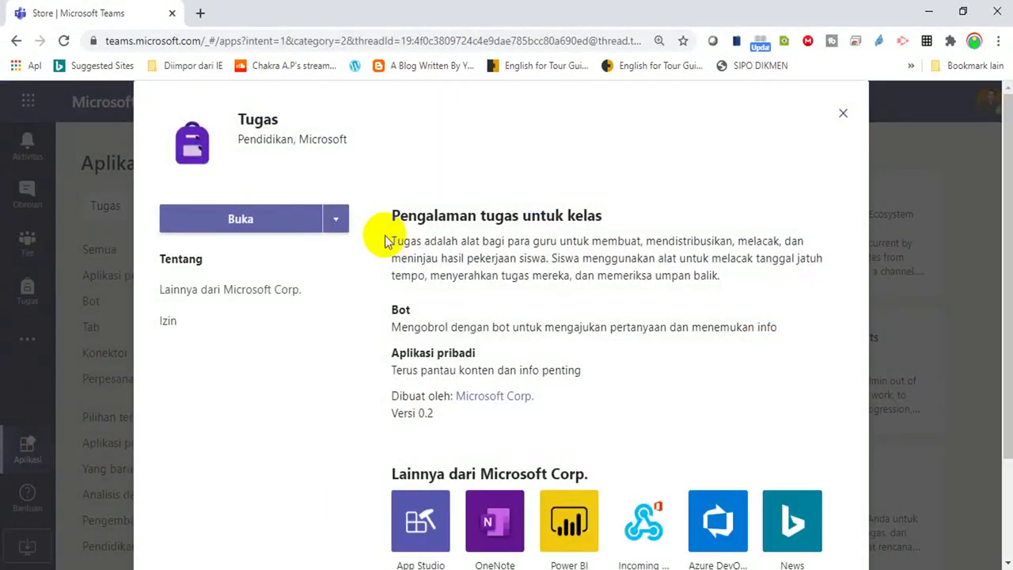
click(335, 230)
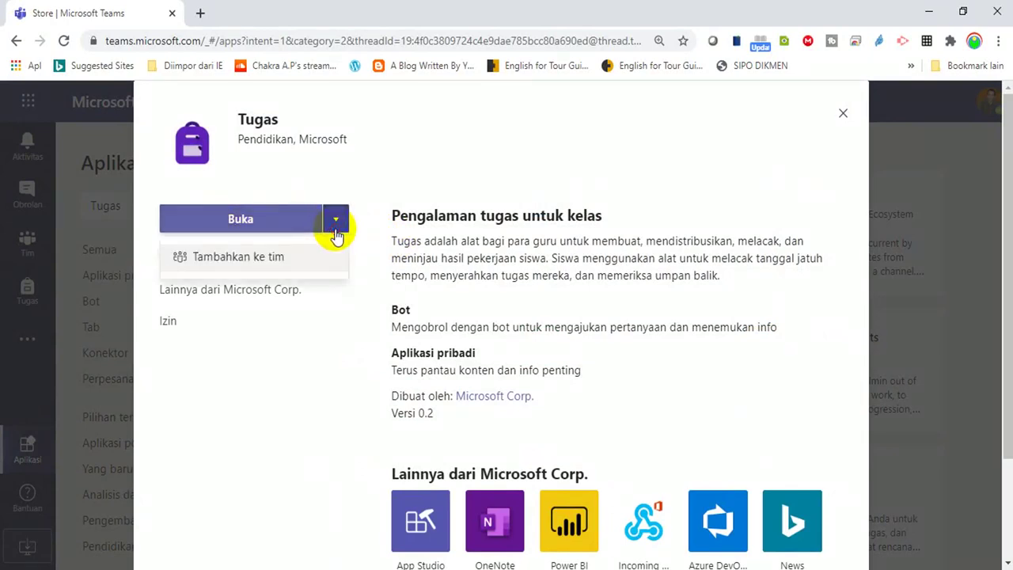
click(260, 263)
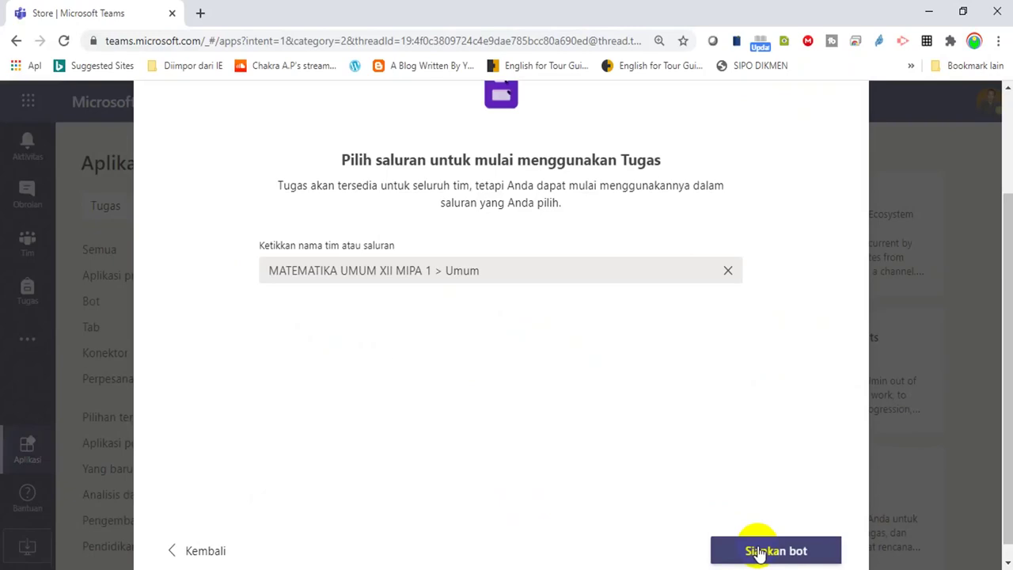
click(757, 551)
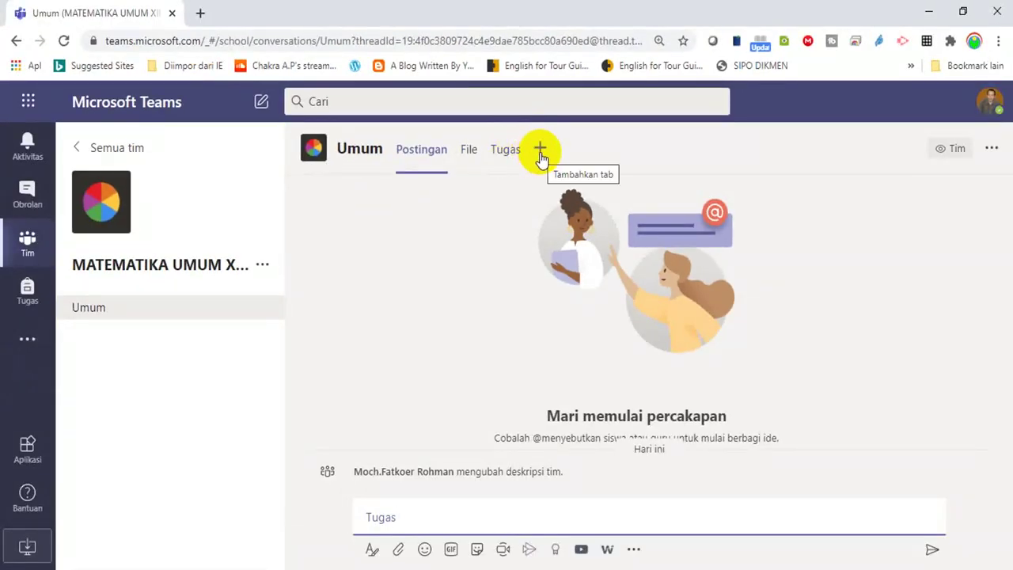
Find the Nilai app in the full app catalogue and add it to the team's Umum channel, closing its setup dialog
click(541, 154)
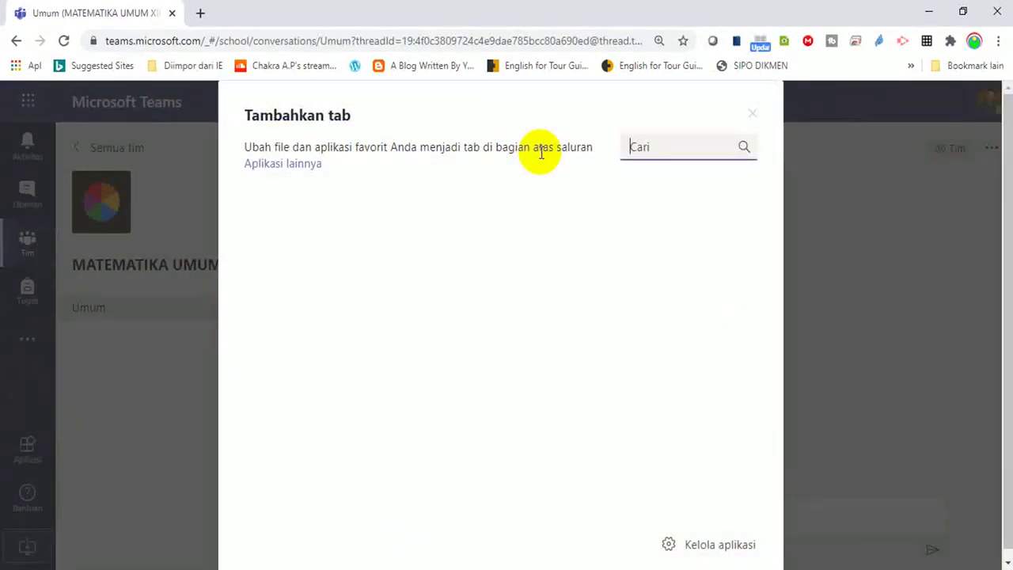
text(Nilai)
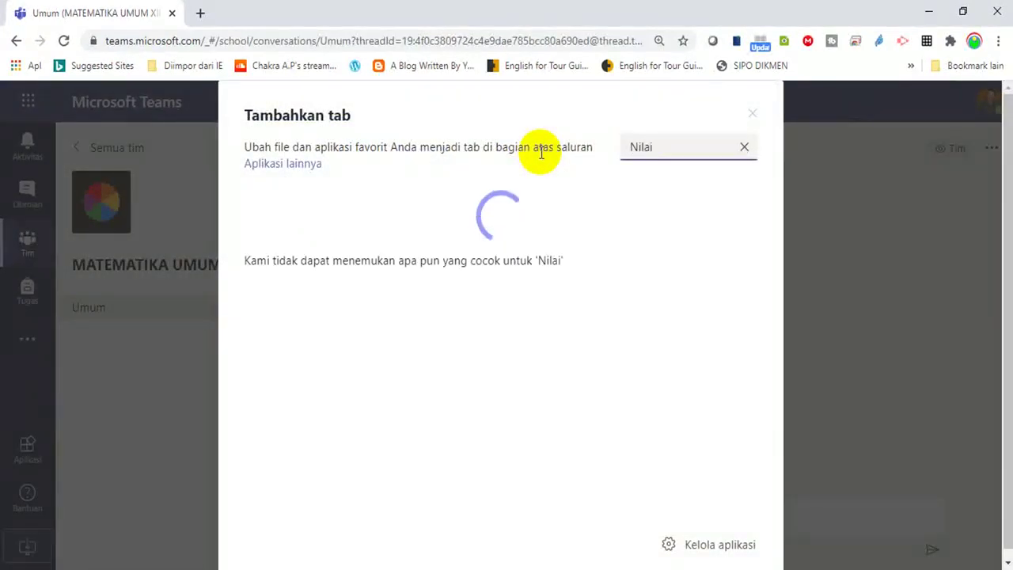
click(285, 169)
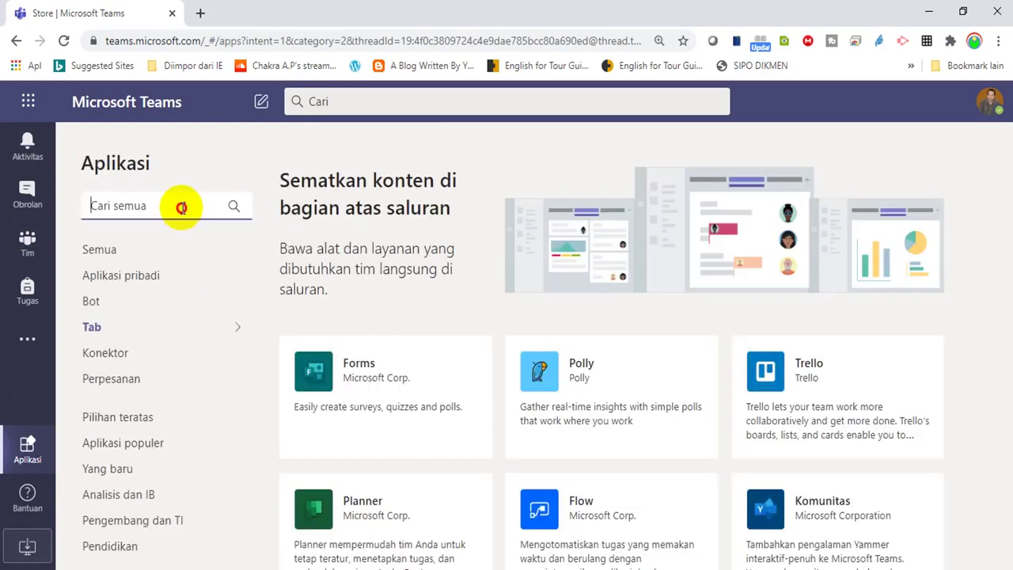
text(Nilai)
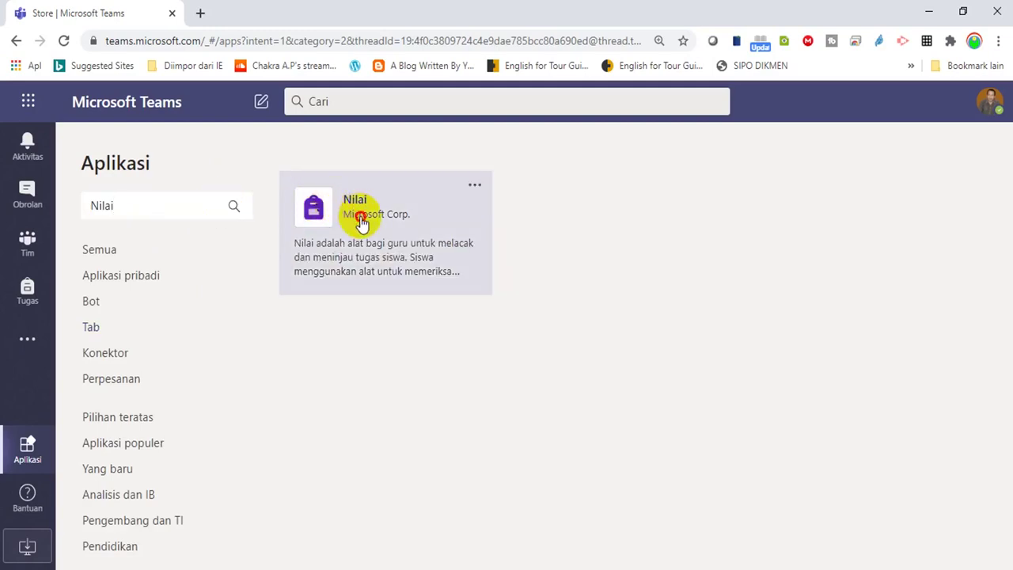
click(360, 217)
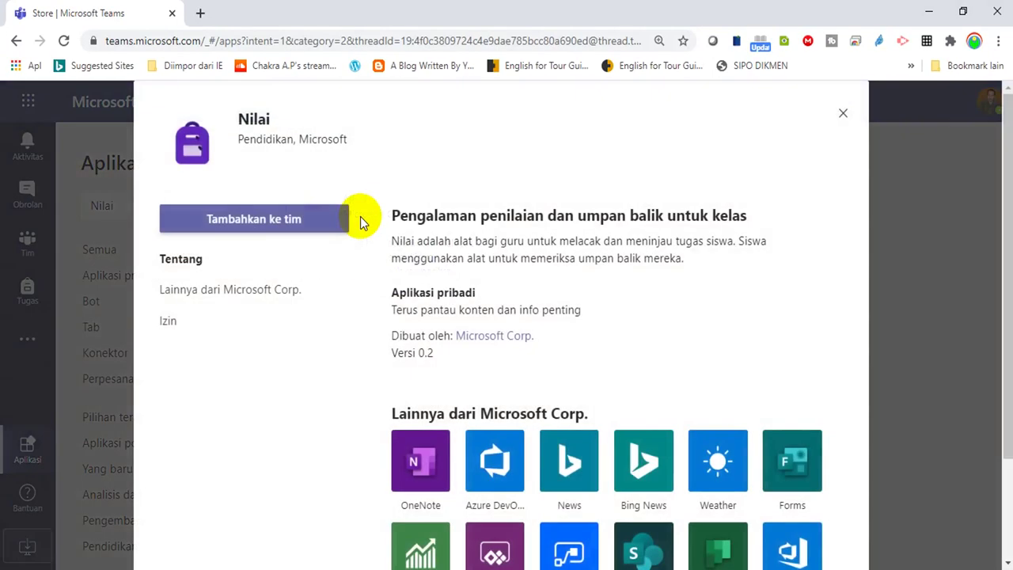
click(277, 229)
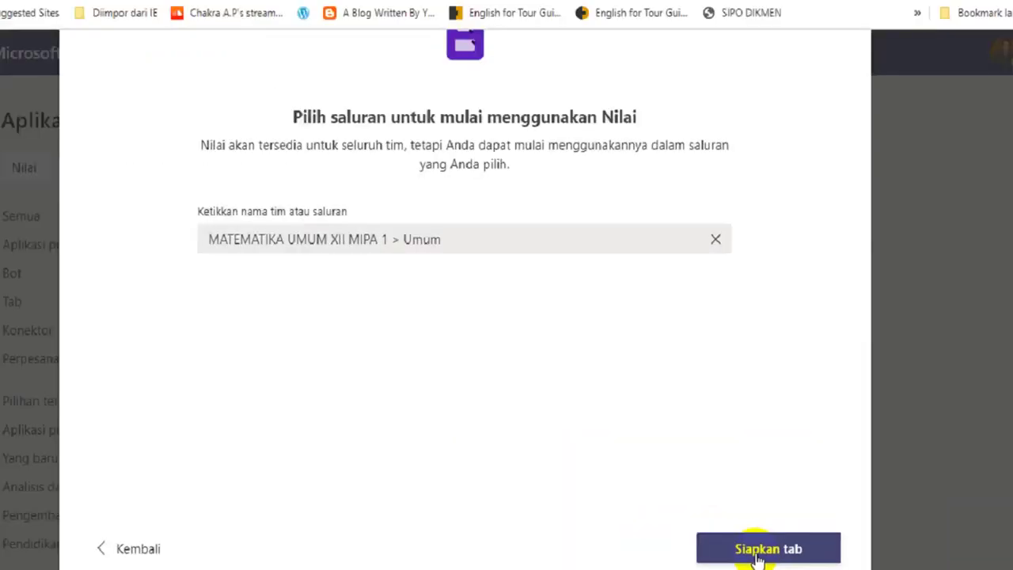
click(766, 552)
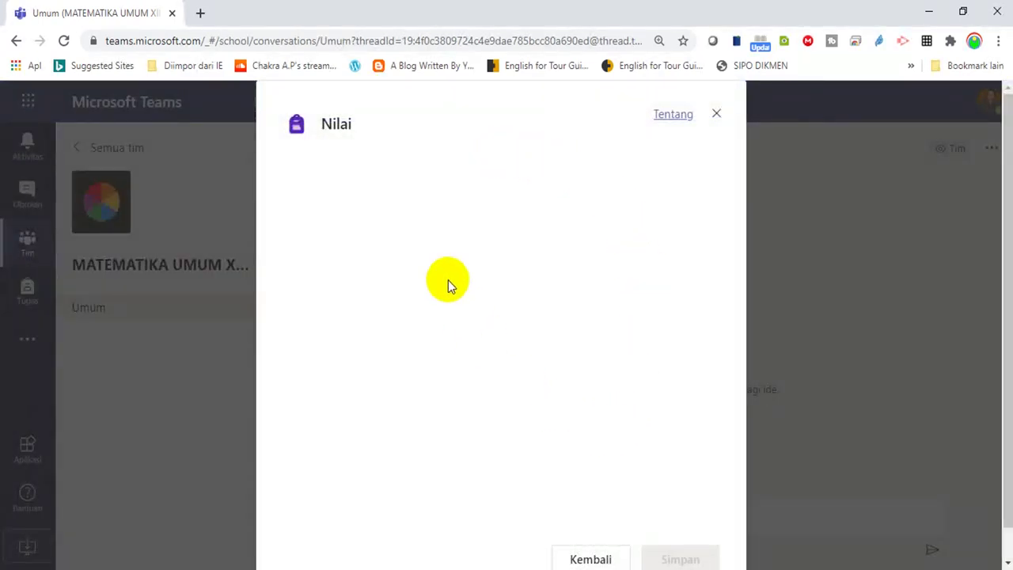
click(716, 117)
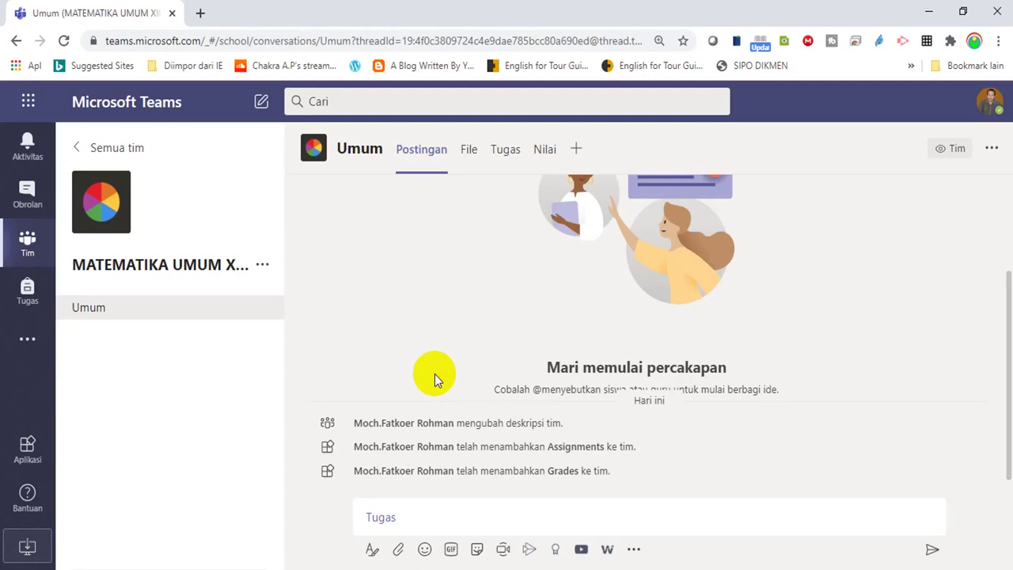
Get started with Tugas in the Umum channel and create a new blank assignment
click(503, 152)
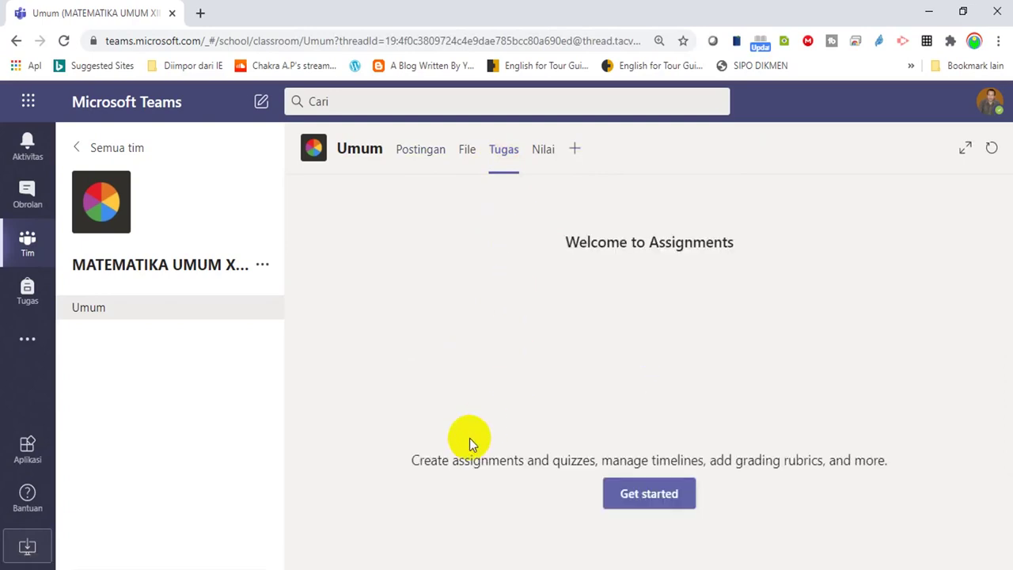
click(640, 500)
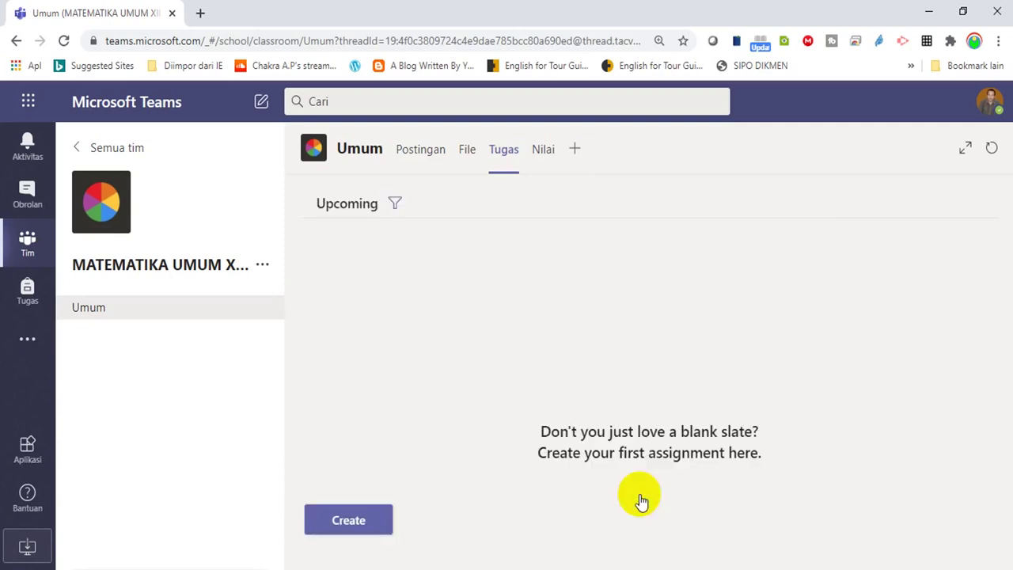
click(365, 522)
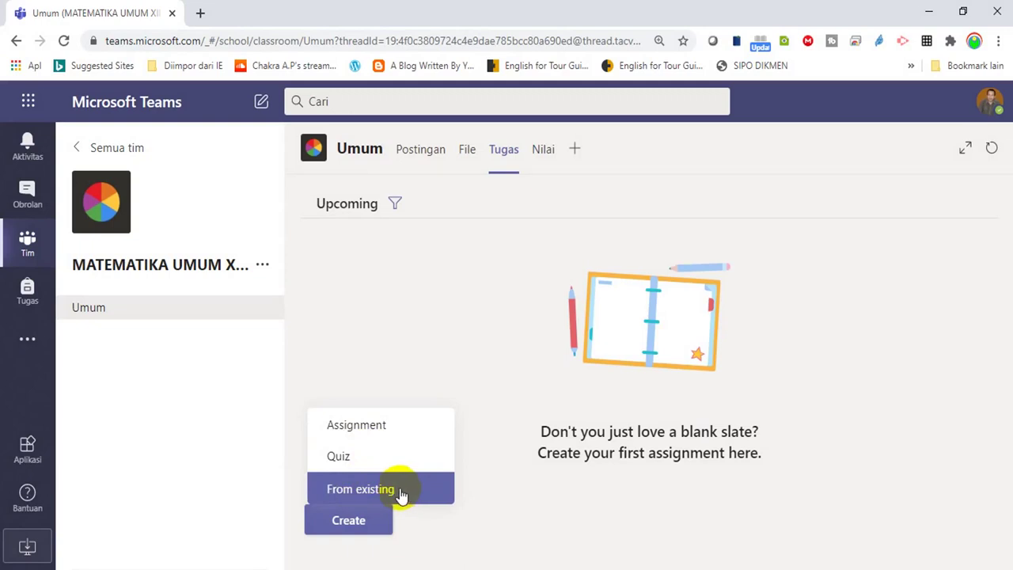
click(357, 434)
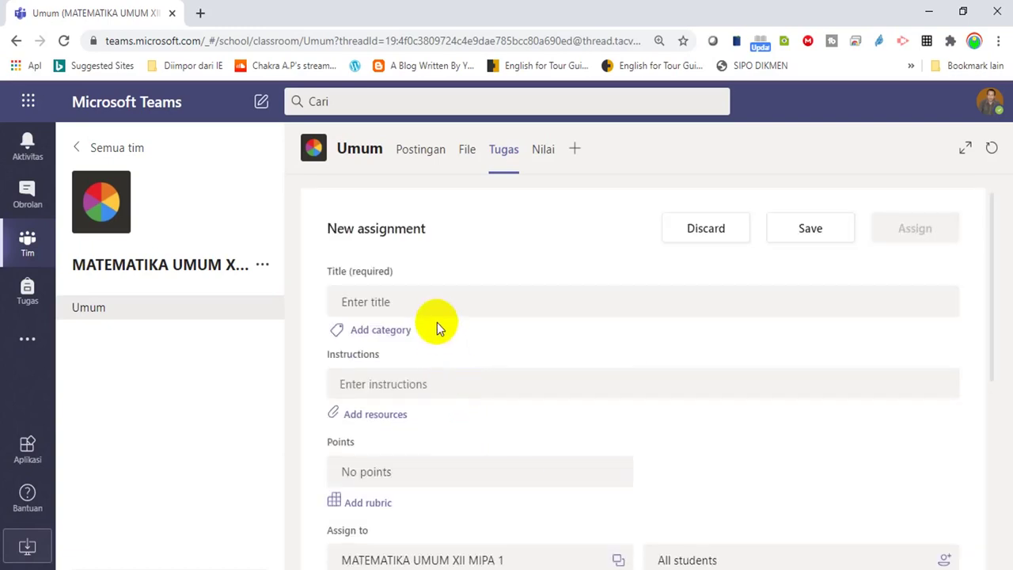
Title the new assignment "Tugas 1 : Menyelesaikan Persamaan Kuadrat"
click(423, 301)
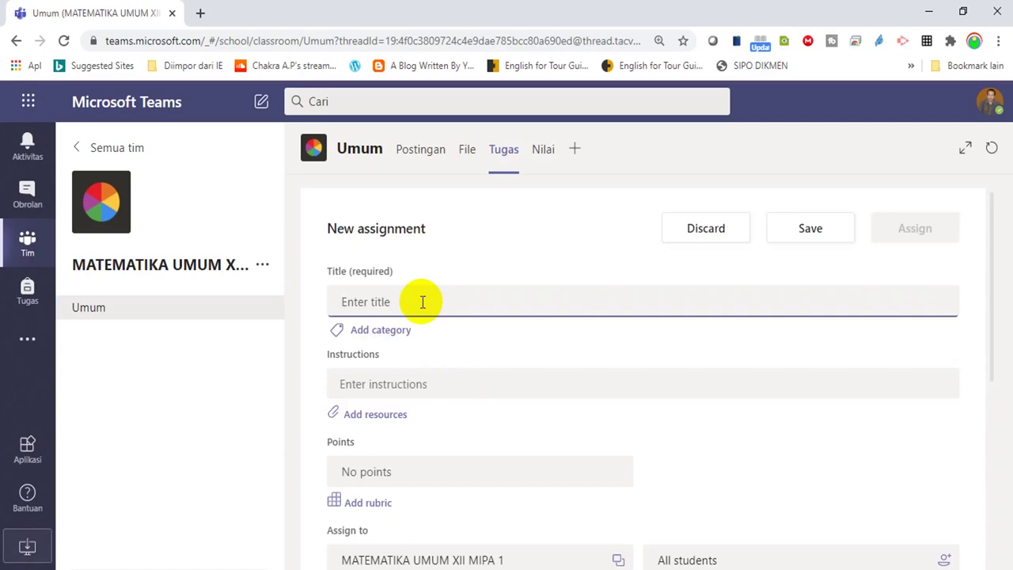
text(Tugas 1 :)
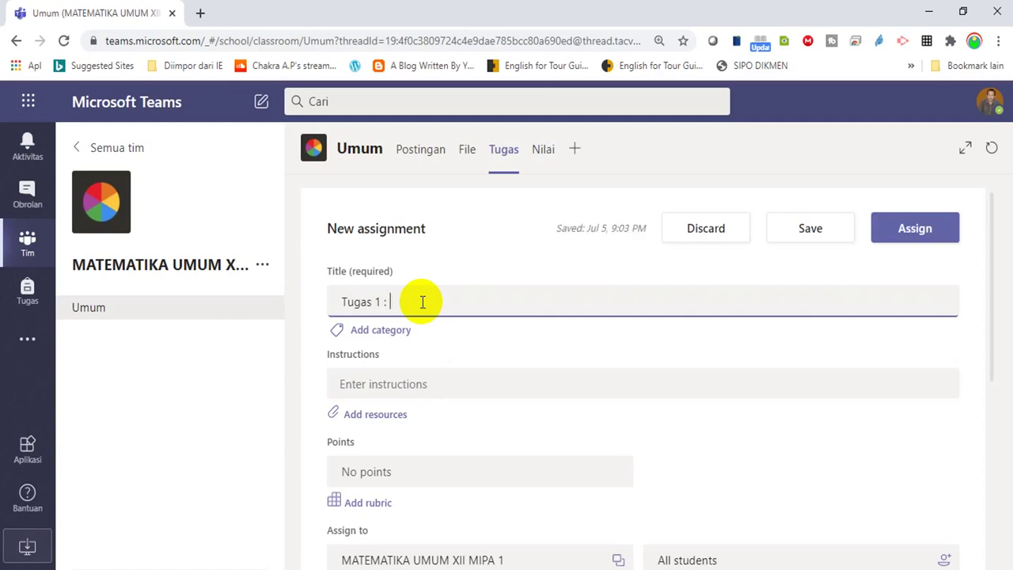
text( Menyelesaikan P)
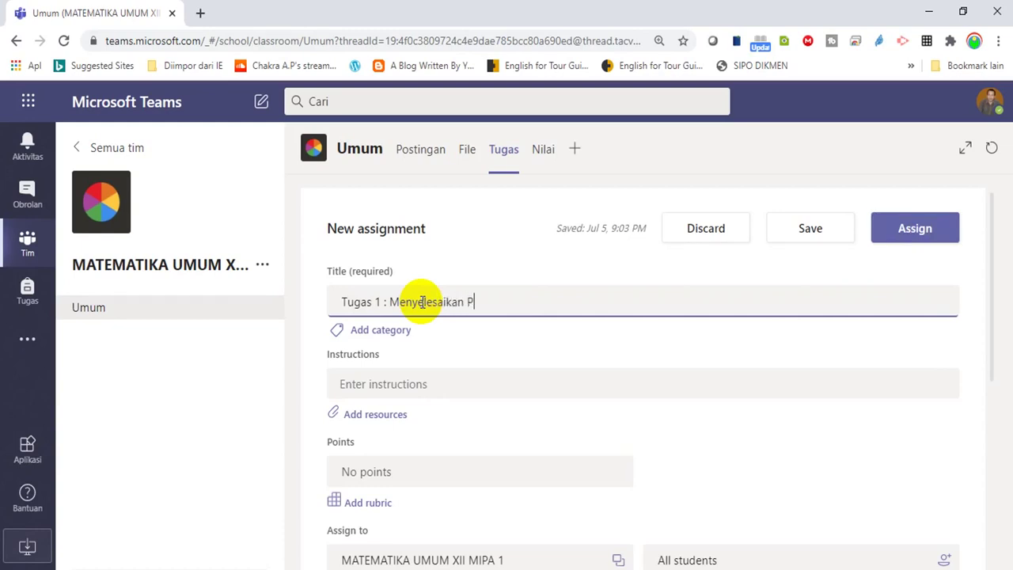
text(ersamaan Kuad)
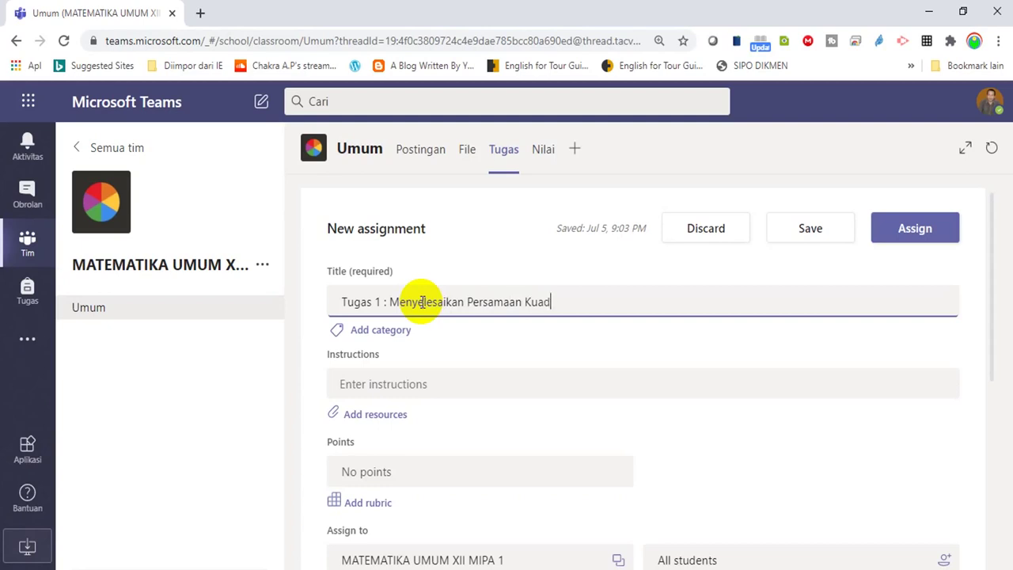
text(rat)
Enter the assignment instructions "Selesaikan soal-soal yang saya berikan. Kemudian unggah pada tempat yang tersedia"
click(382, 386)
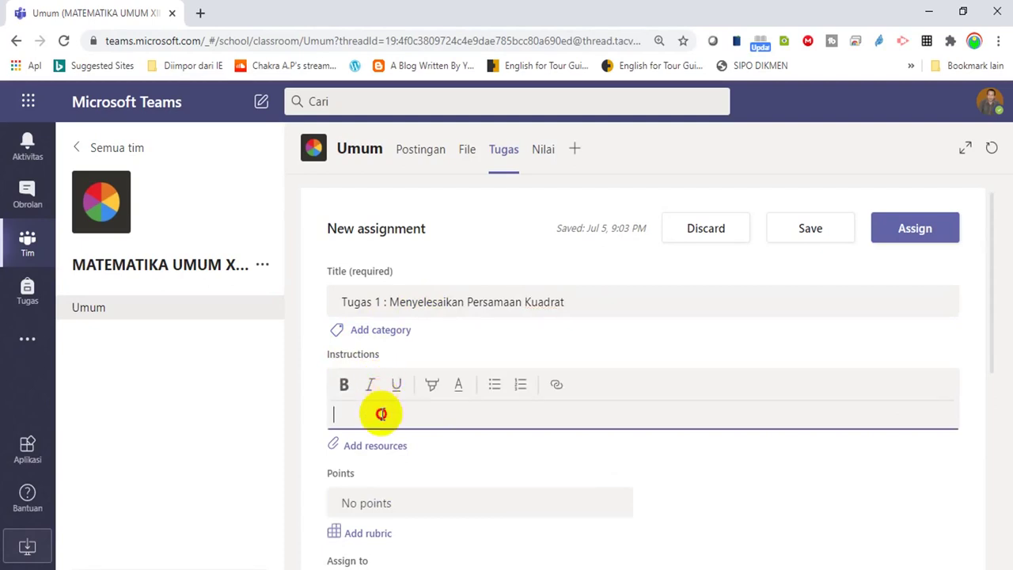
text(Selesak)
key(BackSpace)
text(ikan)
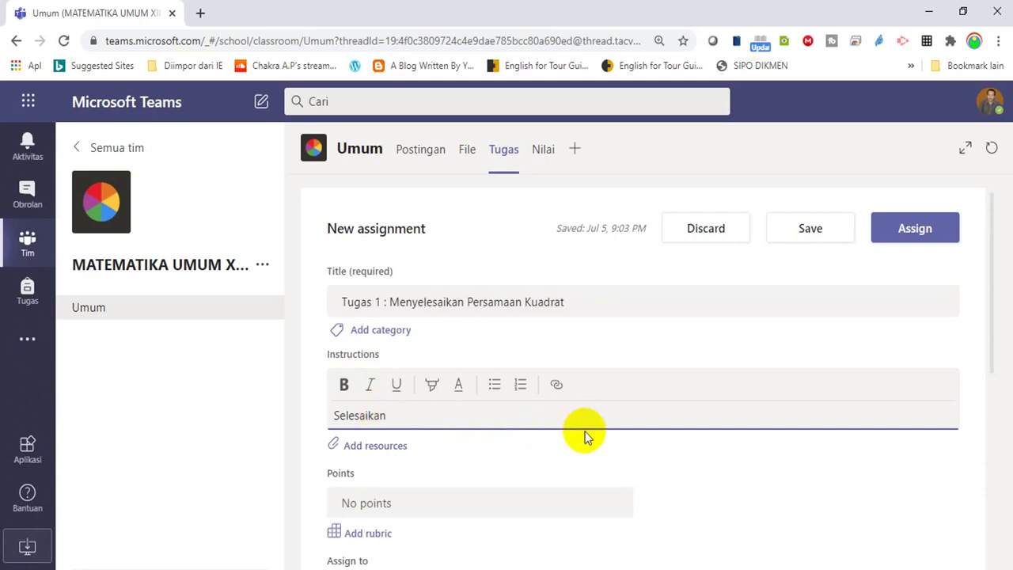
text(oal-s)
text(oal)
text(-soal yang )
text(saya b)
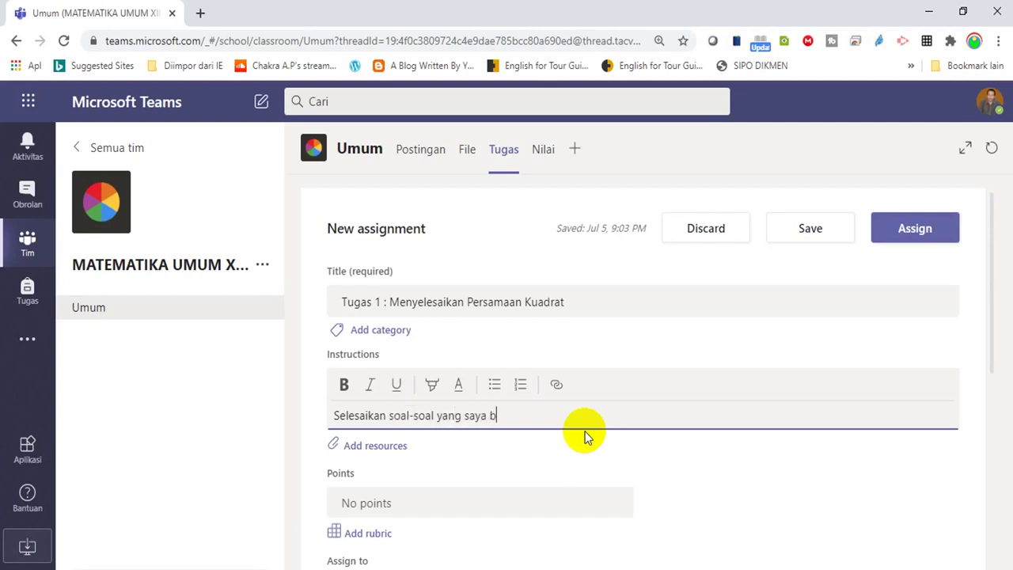
text(erikan. )
text(Kemu)
text(dian)
text( U)
text(nggah )
text(pa)
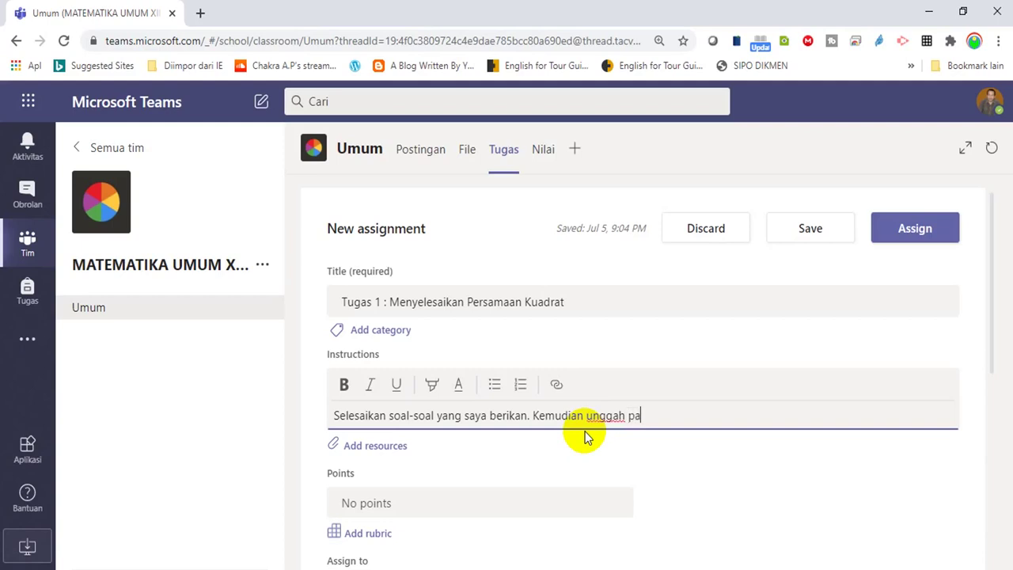
text(da tempat yang t)
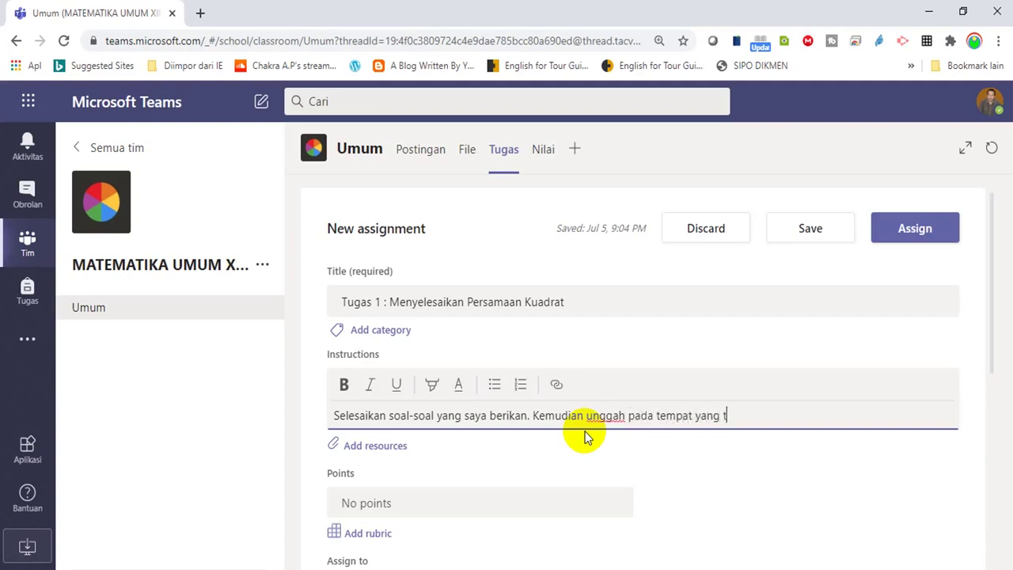
text(ersedia)
Add RUN DOWN DAN SYARAT LULUS.pdf from this device's Unduhan folder to the assignment as a resource
drag(989, 271, 995, 324)
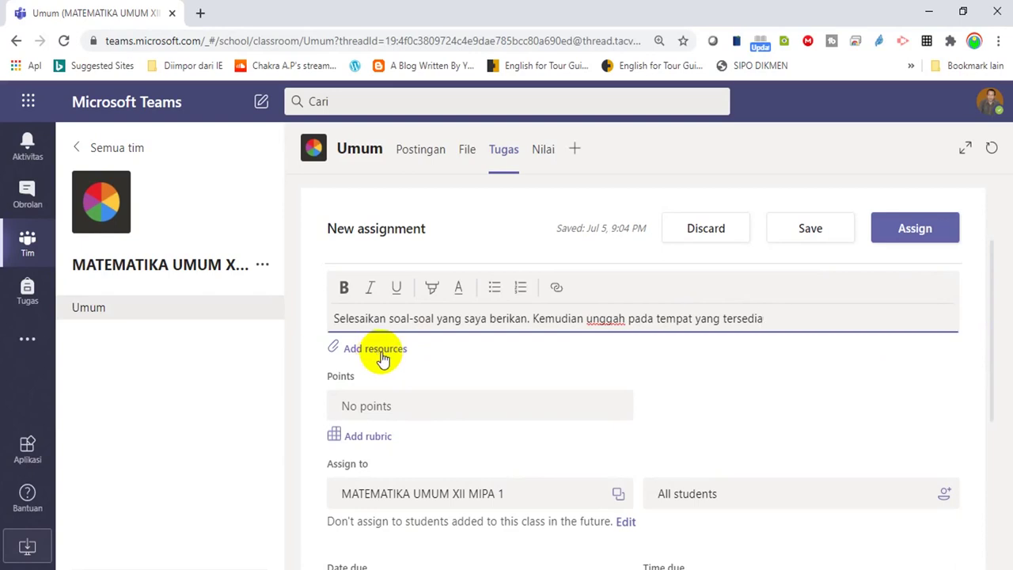
click(382, 359)
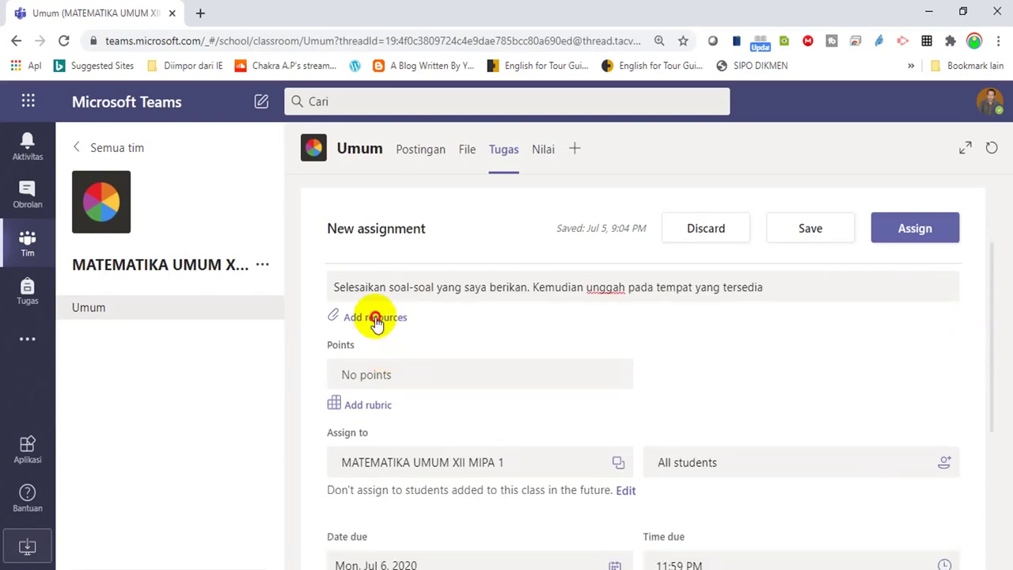
click(375, 317)
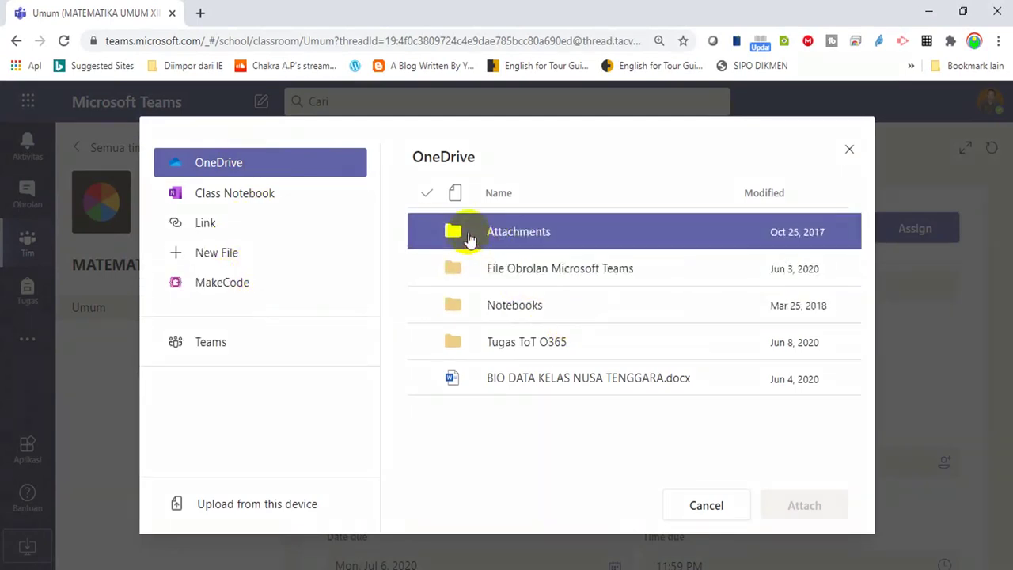
click(283, 513)
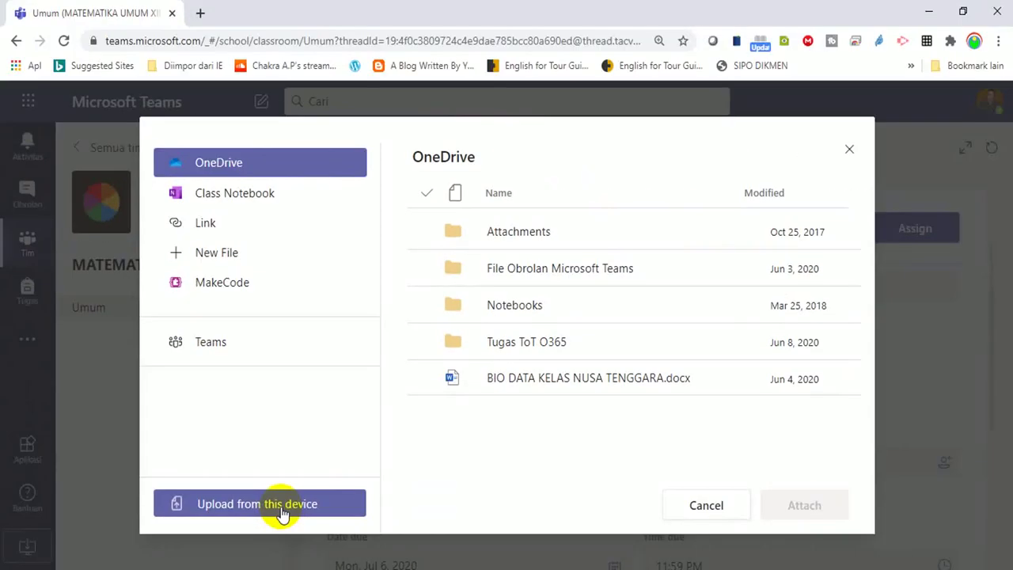
click(282, 512)
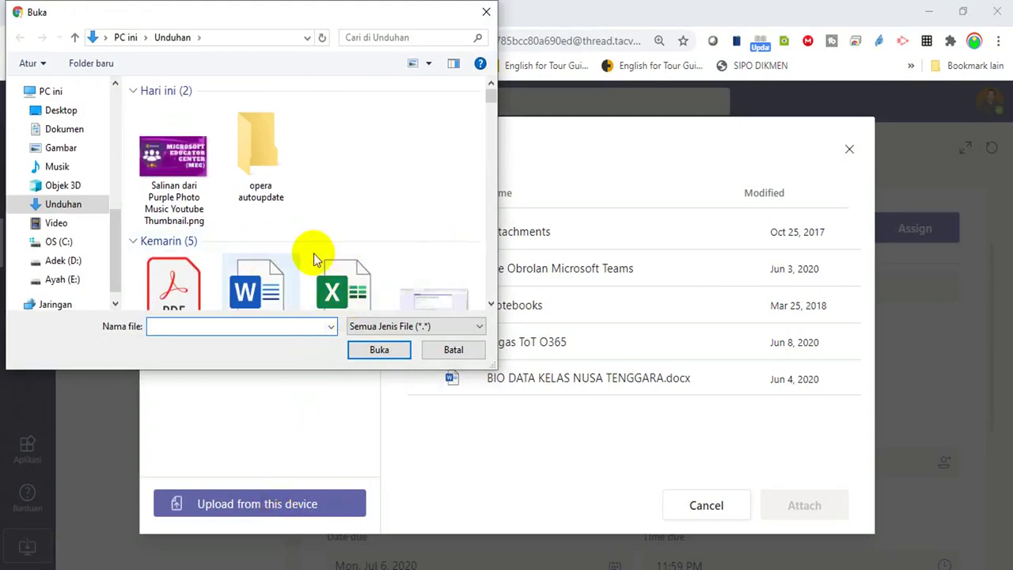
click(491, 304)
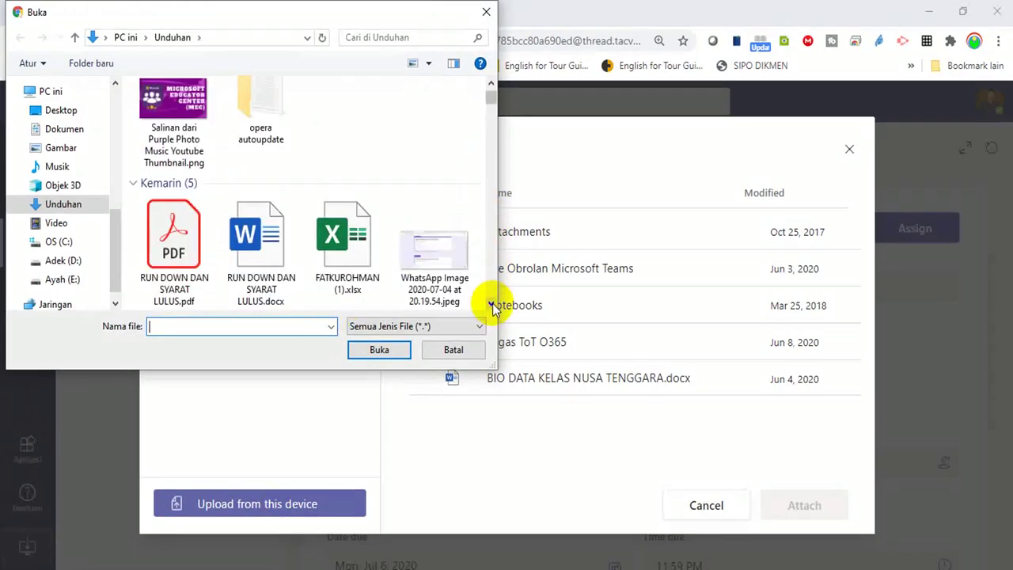
click(190, 265)
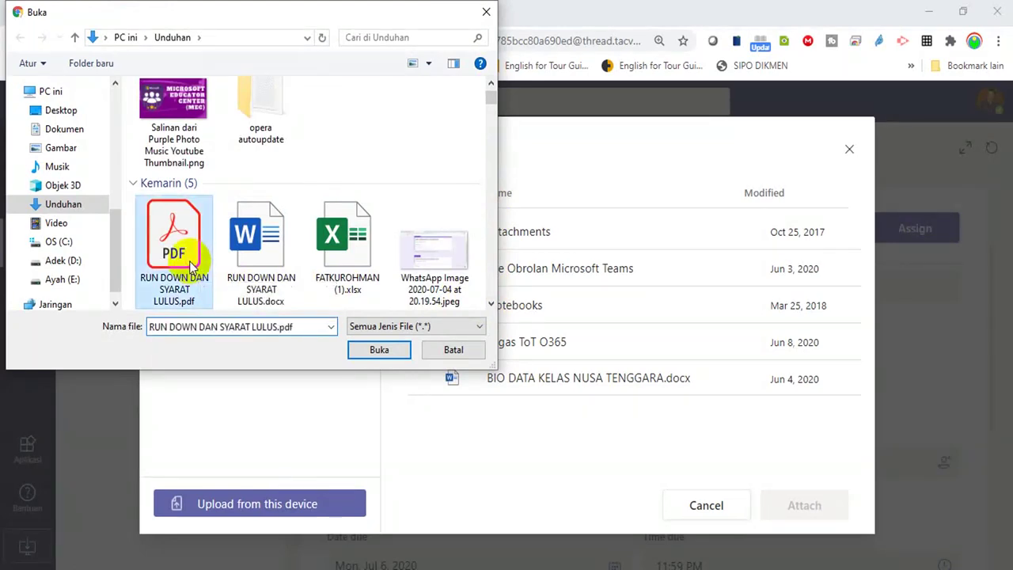
click(372, 349)
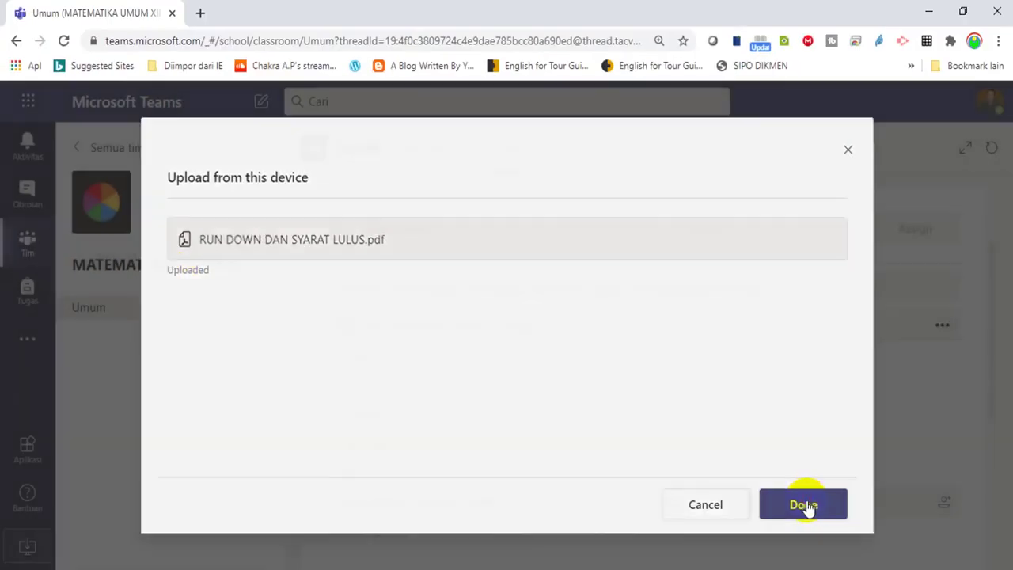
click(805, 506)
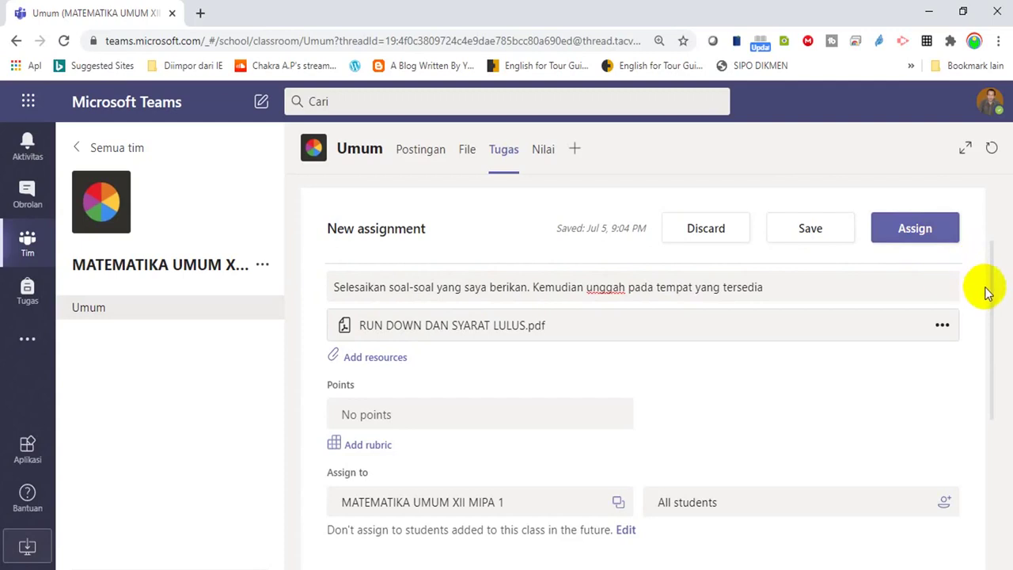
Assign the new assignment to all students of MATEMATIKA UMUM XII MIPA 1 and open the Umum channel's Nilai page
mouse_move(988, 293)
mouse_down()
mouse_move(988, 436)
mouse_move(976, 283)
mouse_up()
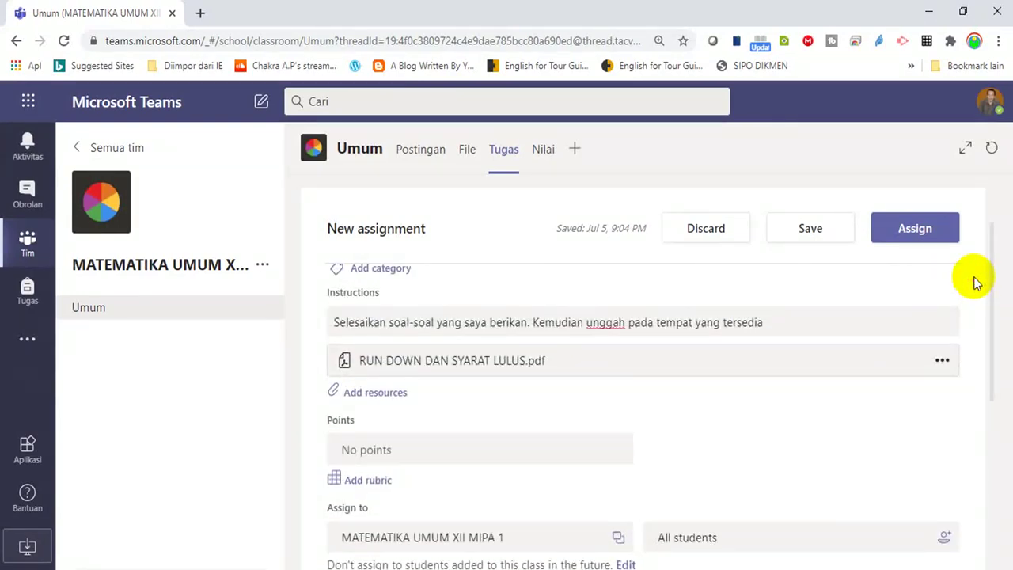
click(915, 233)
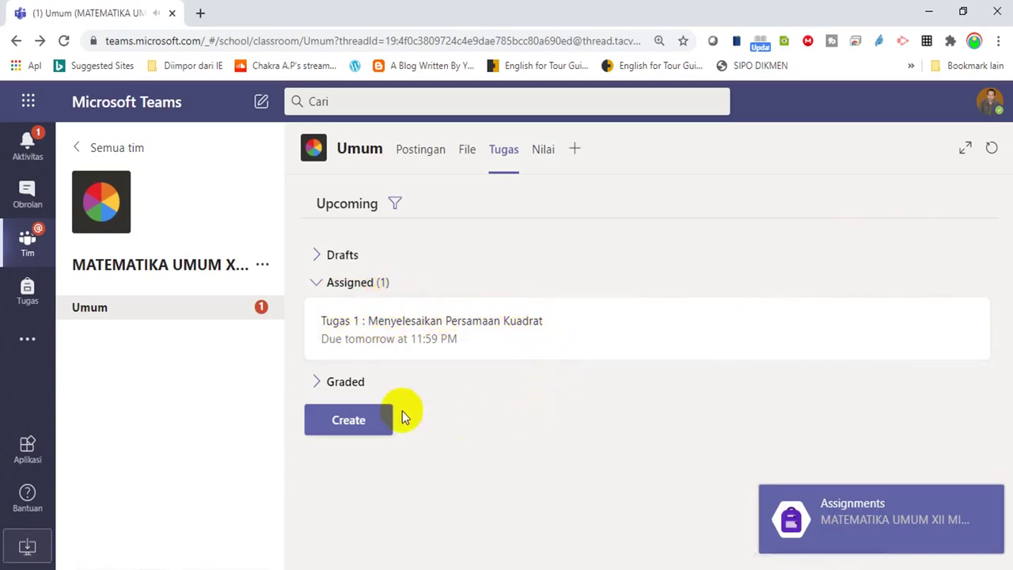
mouse_move(95, 313)
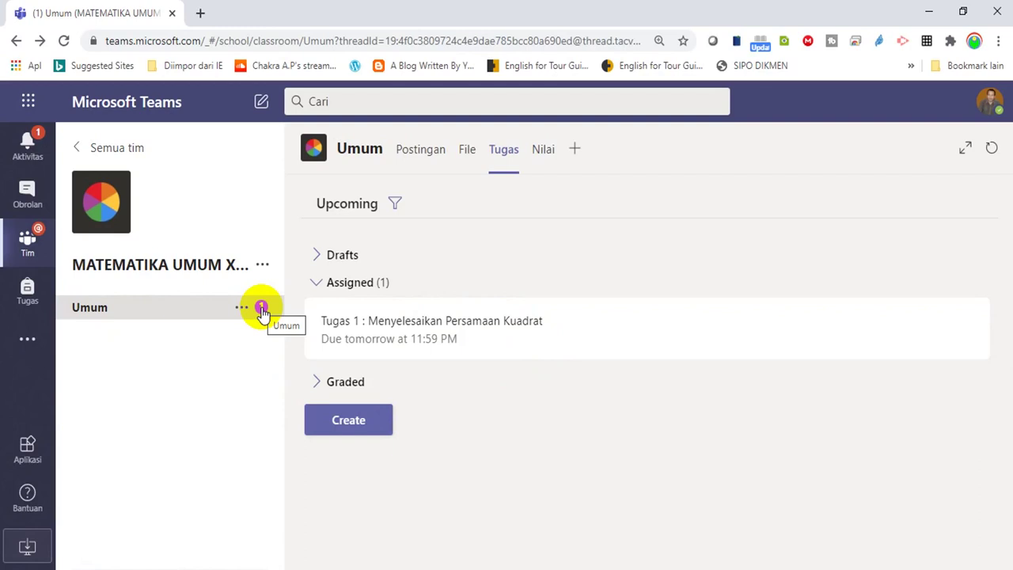
click(545, 149)
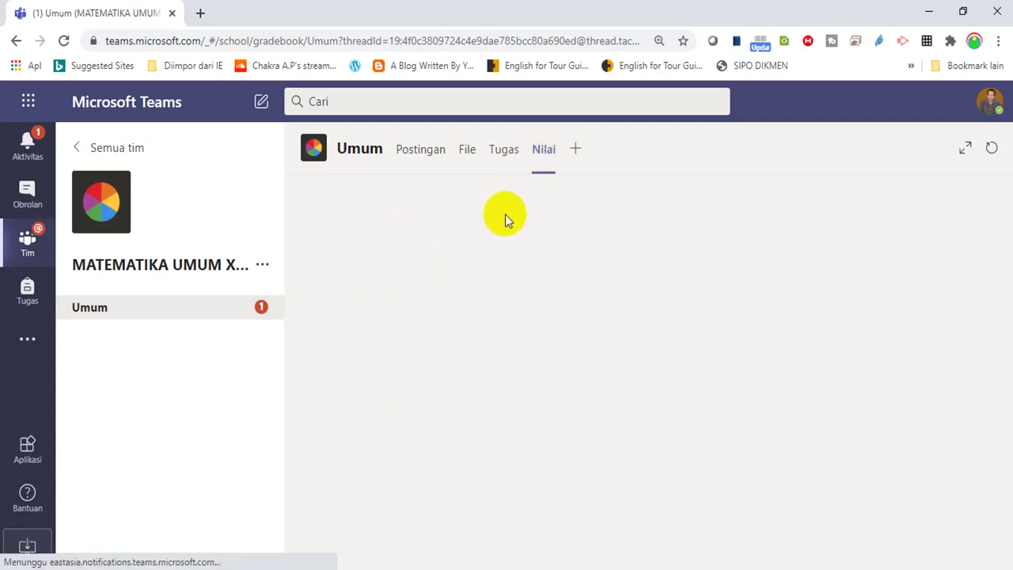